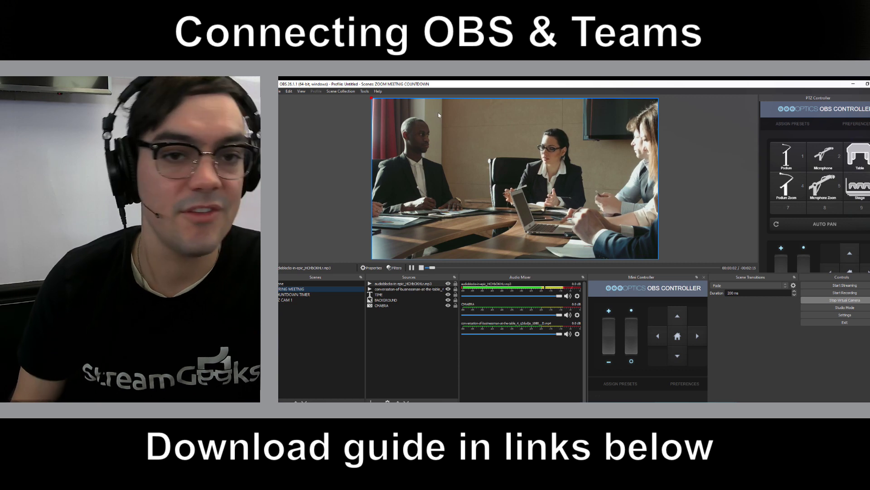
Open the filters of the audioblocks mp3 source and remove its existing Audio Monitor filter
click(578, 296)
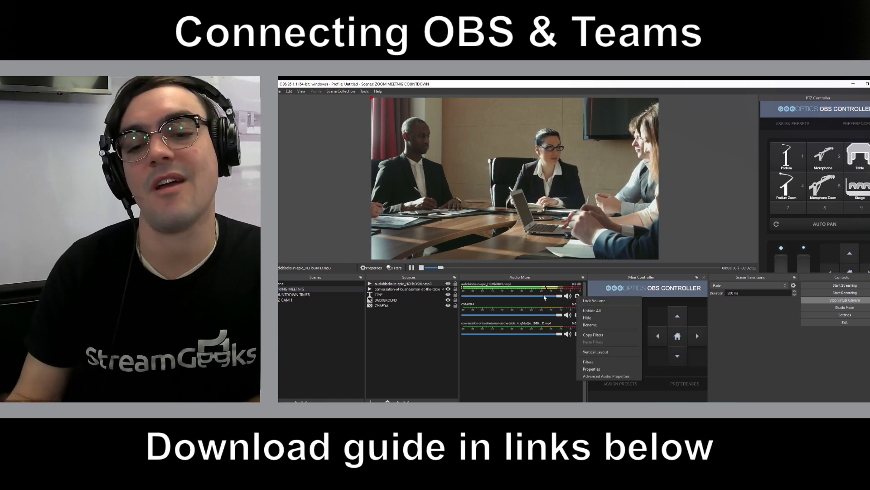
click(609, 361)
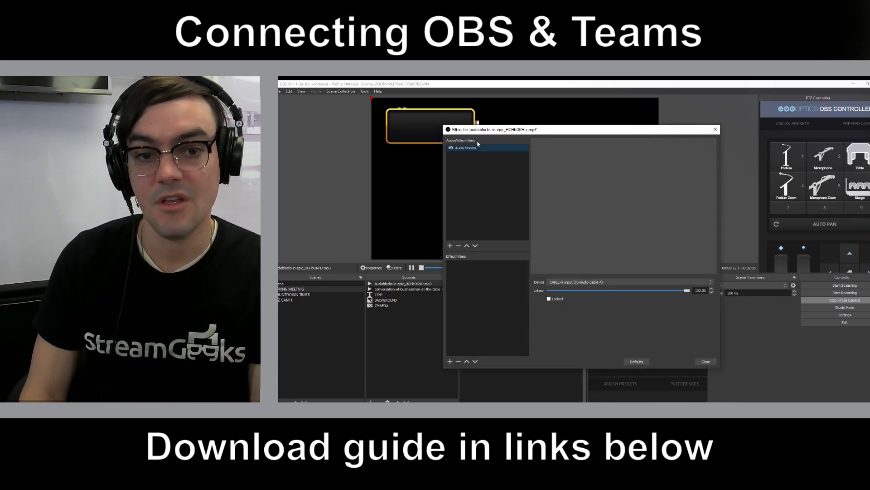
click(459, 246)
click(604, 259)
Add an Audio Monitor filter to the mp3 source and set its device to CABLE-A Input (VB-Audio Cable A)
click(450, 246)
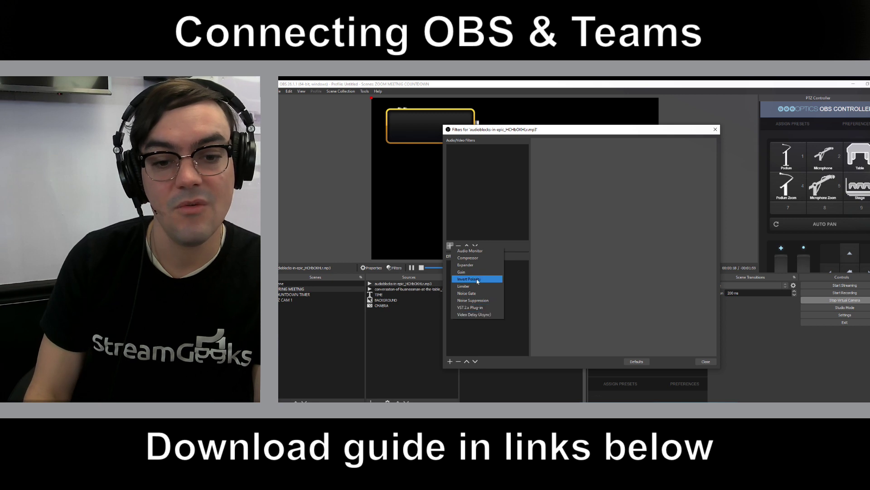
click(471, 251)
click(575, 262)
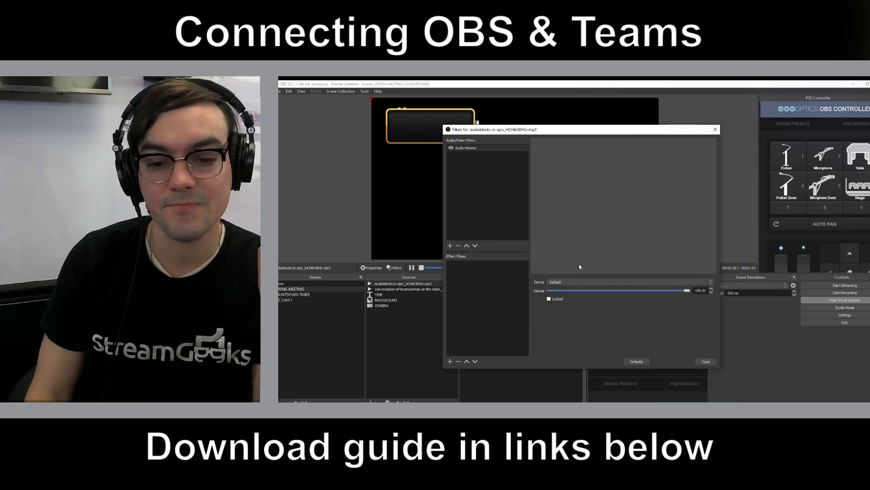
click(612, 282)
click(613, 295)
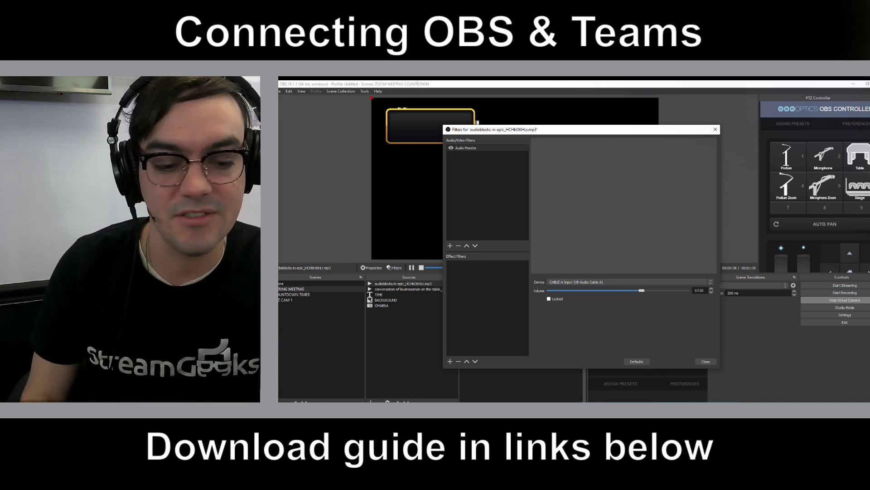
Set the Audio Monitor volume to 0 and check the microphone level in the Teams meeting's device settings
click(417, 378)
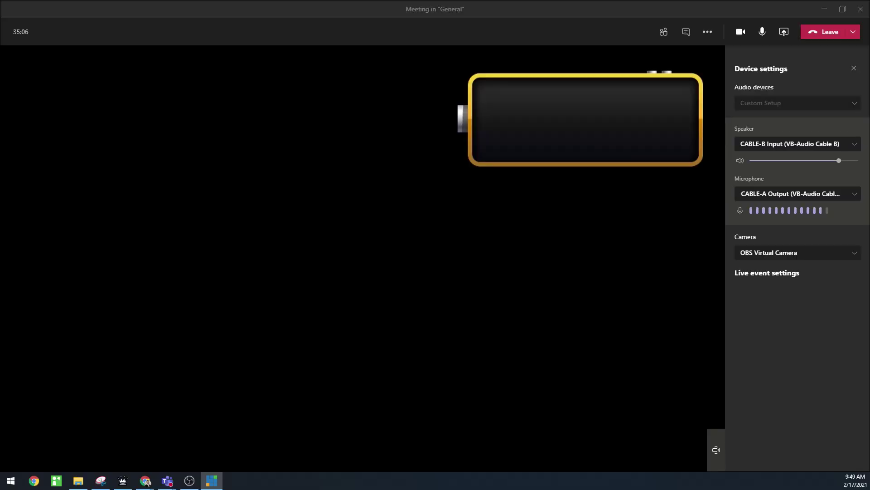
key(alt+Tab)
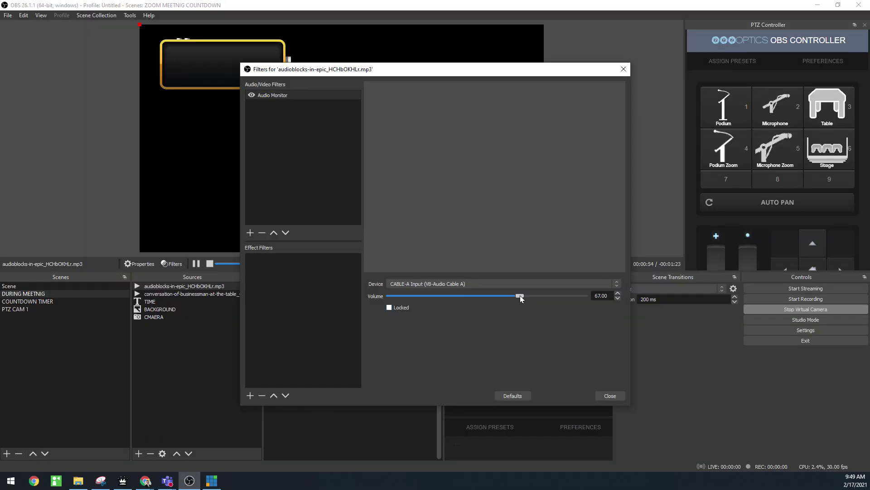
drag(520, 296, 282, 297)
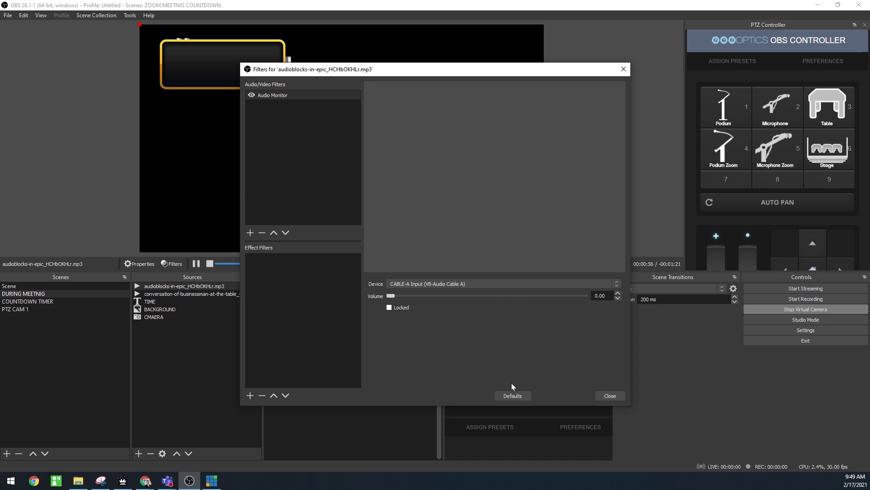
mouse_move(167, 481)
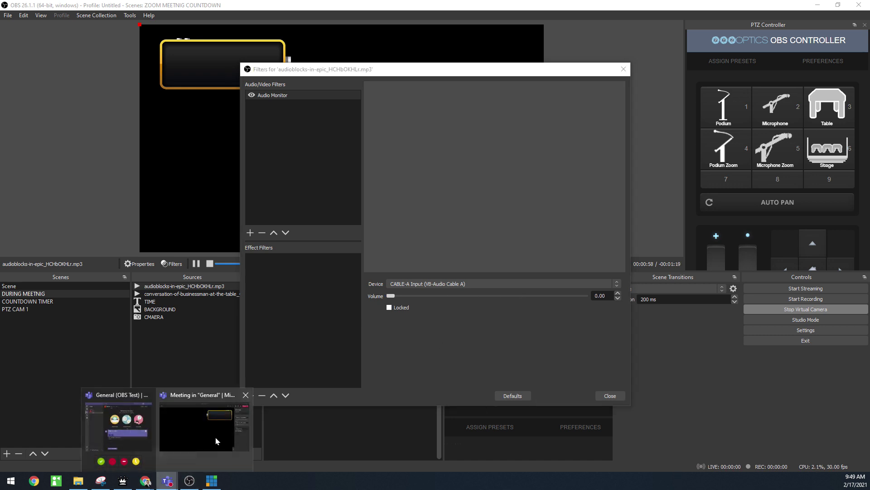
click(203, 421)
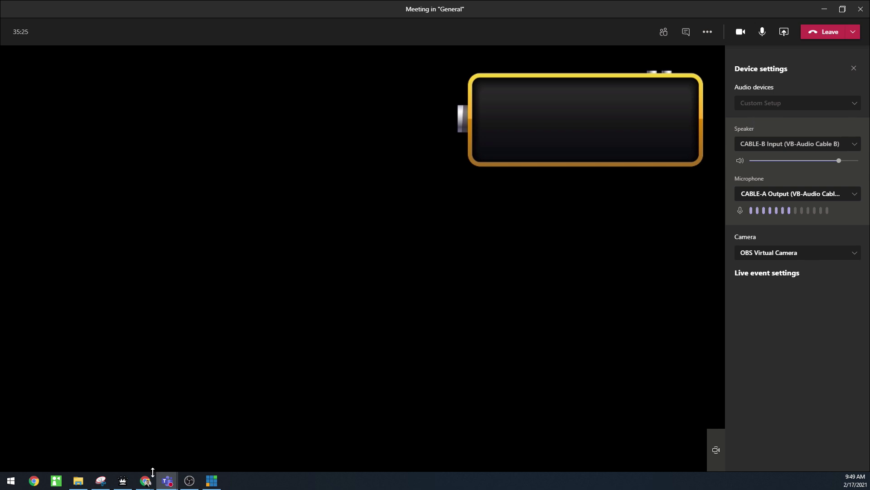
Switch back to OBS and close the filters window of the mp3 source
click(190, 481)
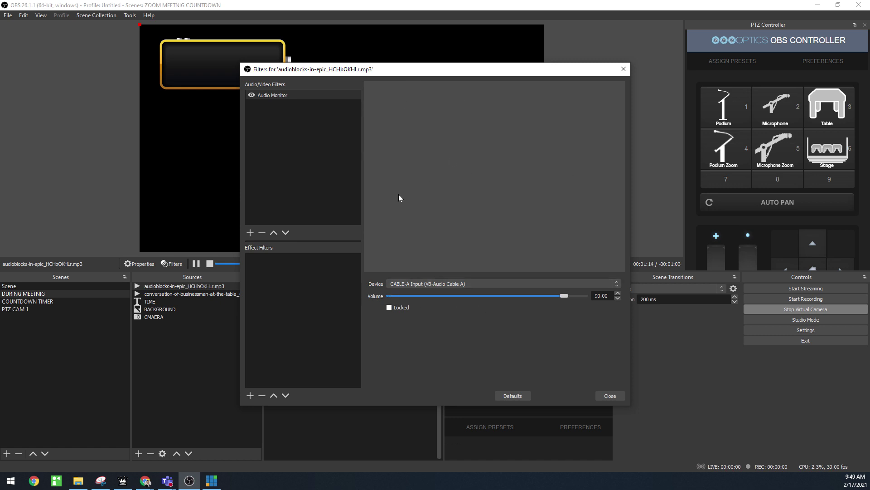
click(615, 397)
click(616, 396)
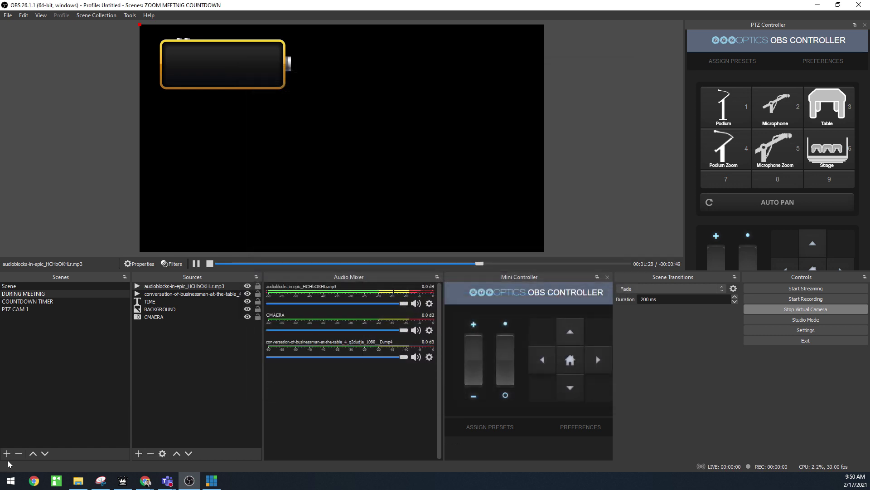
Add a new scene named TEAMS
click(7, 453)
text(TEAM)
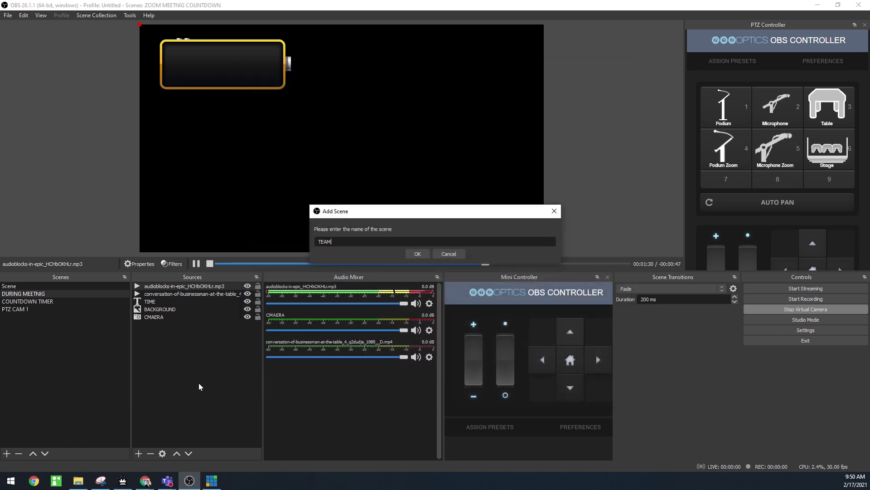
text(S)
key(Return)
Add a Window Capture source named TEAMS WINDOW to the TEAMS scene, capturing the Teams window Meeting in "General"
click(140, 453)
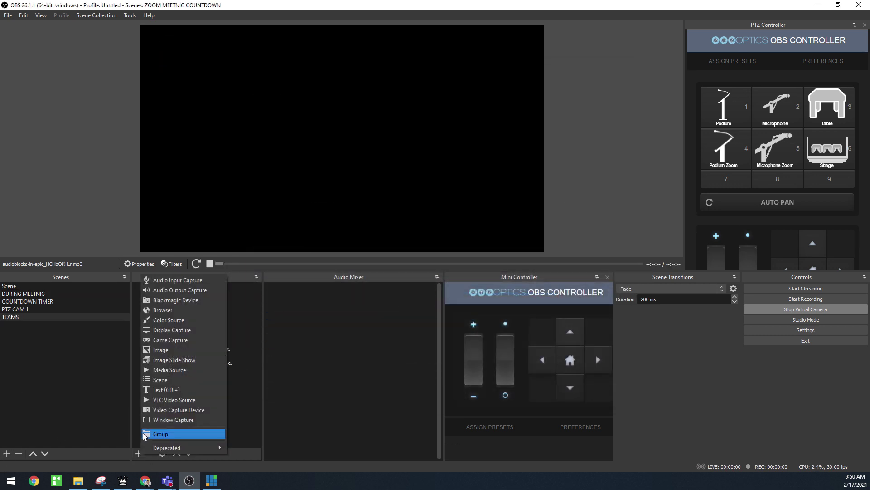
click(188, 421)
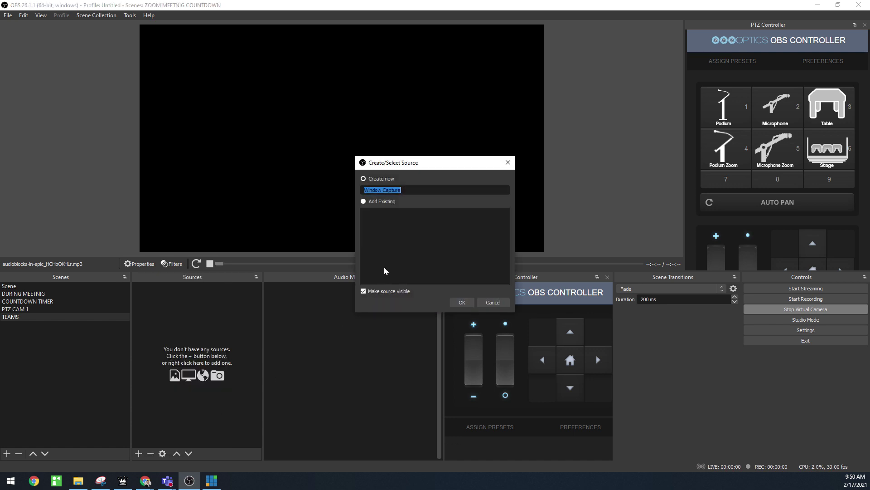
text(TEAMS)
key(Return)
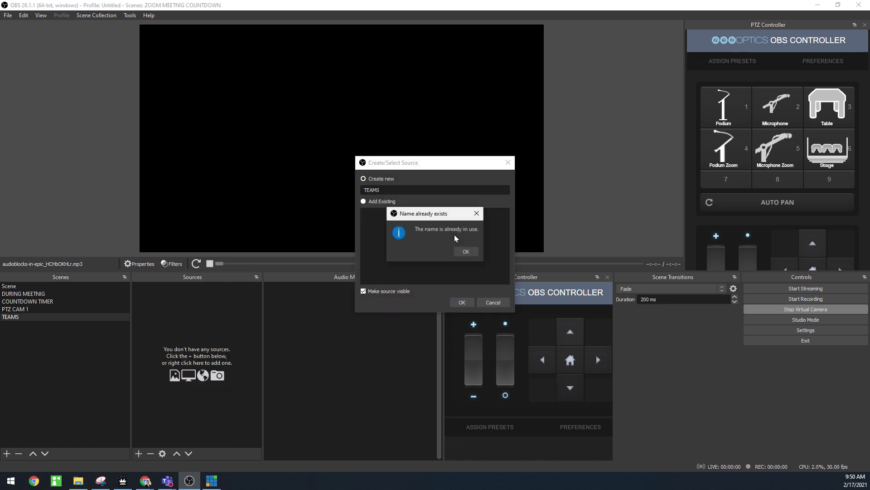
click(466, 250)
text(WINDOW)
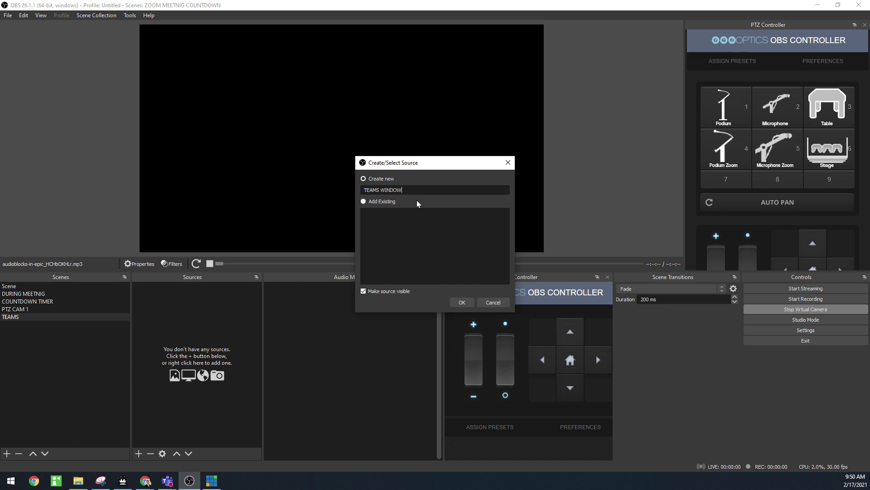
key(Return)
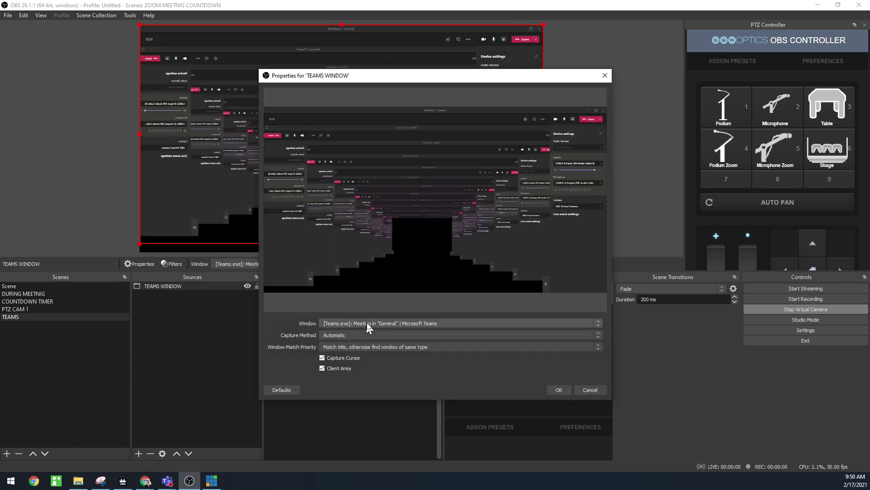
click(559, 390)
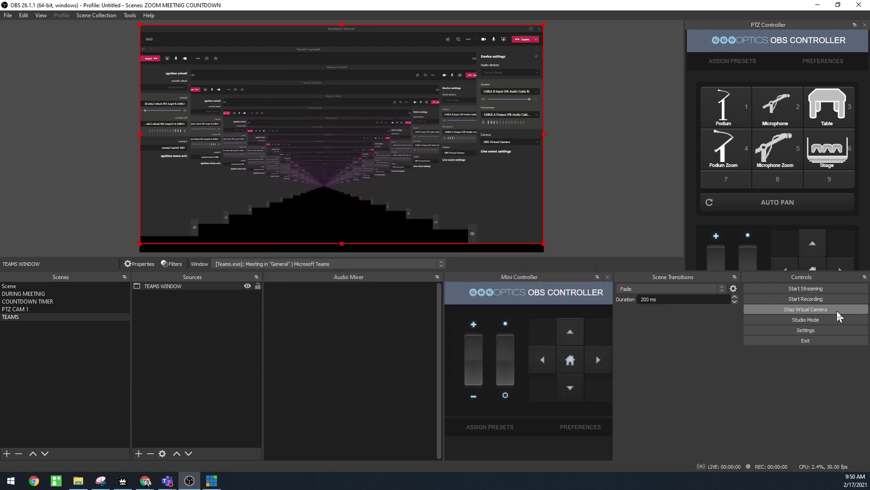
Reduce the OBS window to uncover the Teams meeting and set the meeting's camera to Video (01-3 Pro Capture Quad SDI)
drag(543, 9, 299, 43)
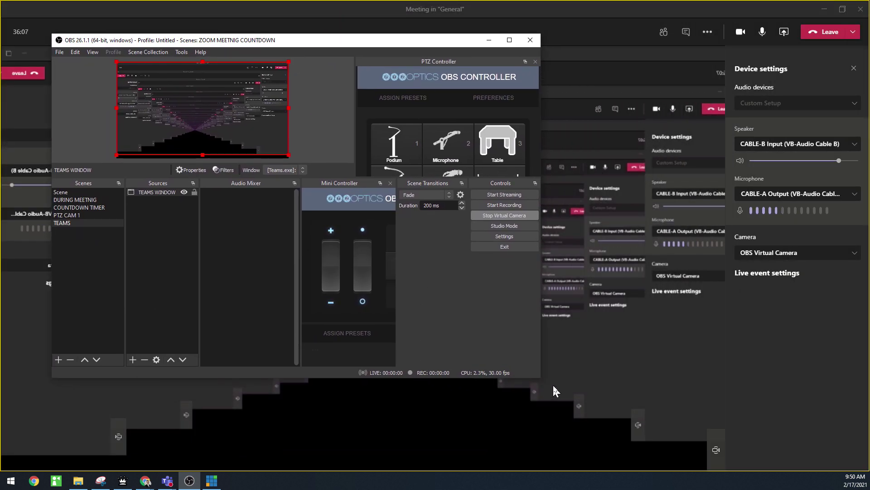
drag(542, 379, 592, 361)
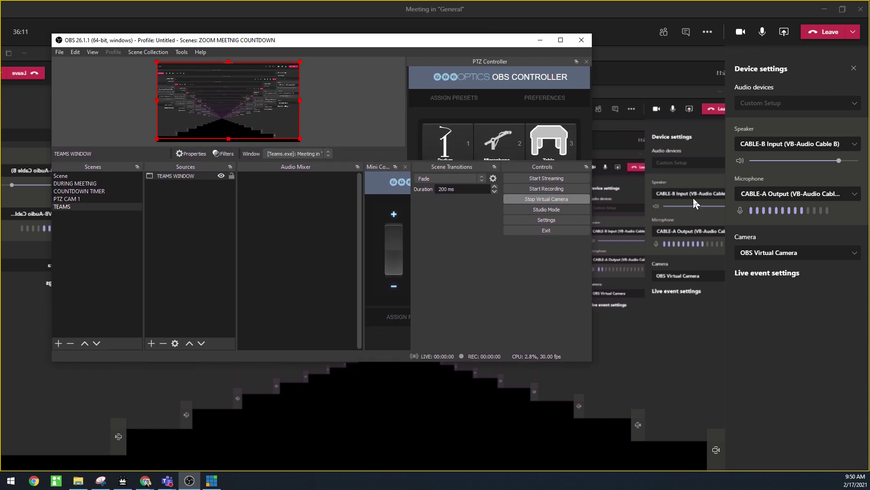
click(856, 252)
click(794, 308)
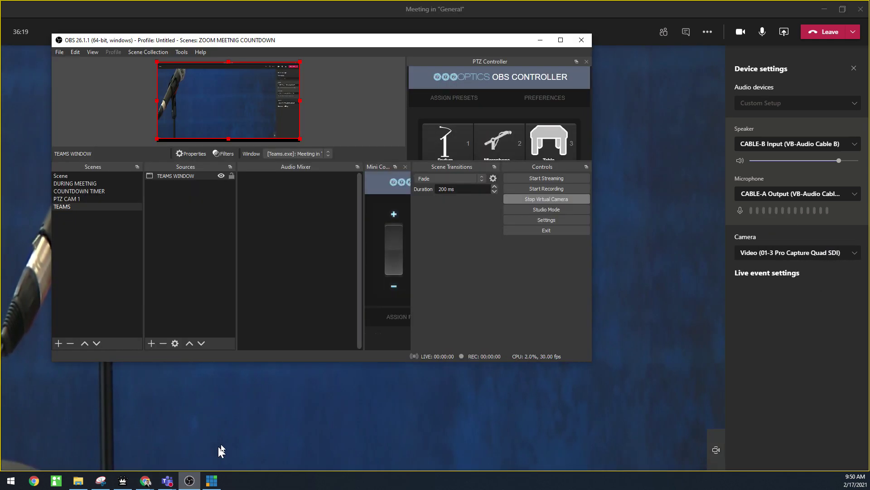
Add an Audio Input Capture source to the TEAMS scene with CABLE-B Output (VB-Audio Cable B) as its device
click(190, 480)
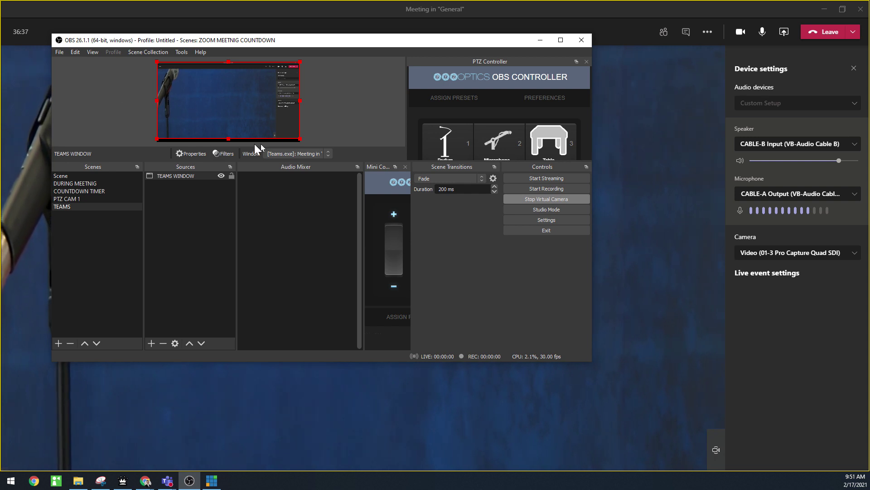
click(152, 342)
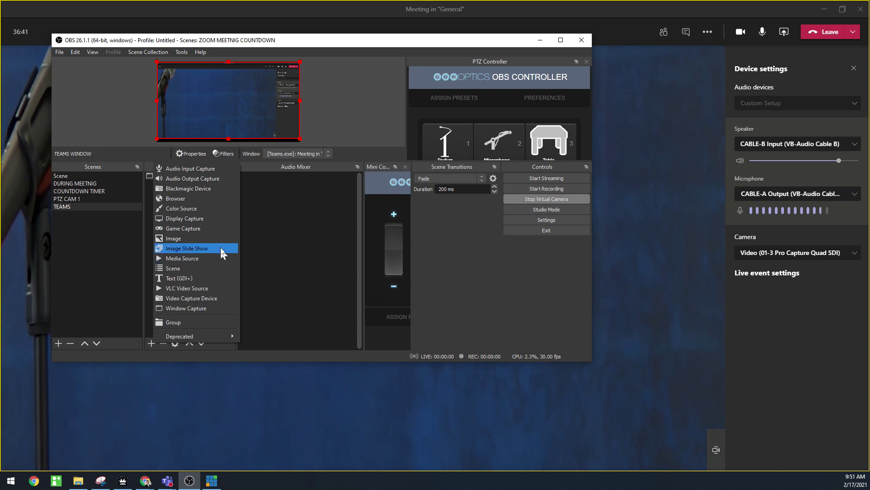
click(219, 169)
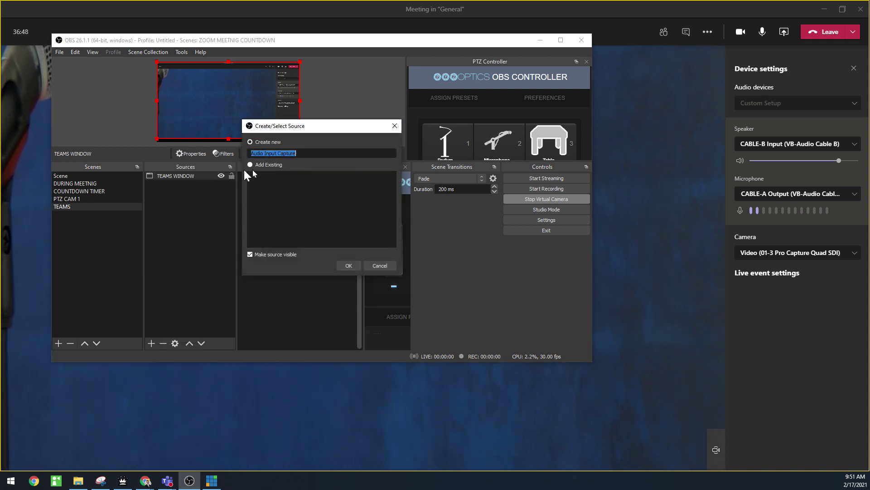
click(351, 266)
click(216, 59)
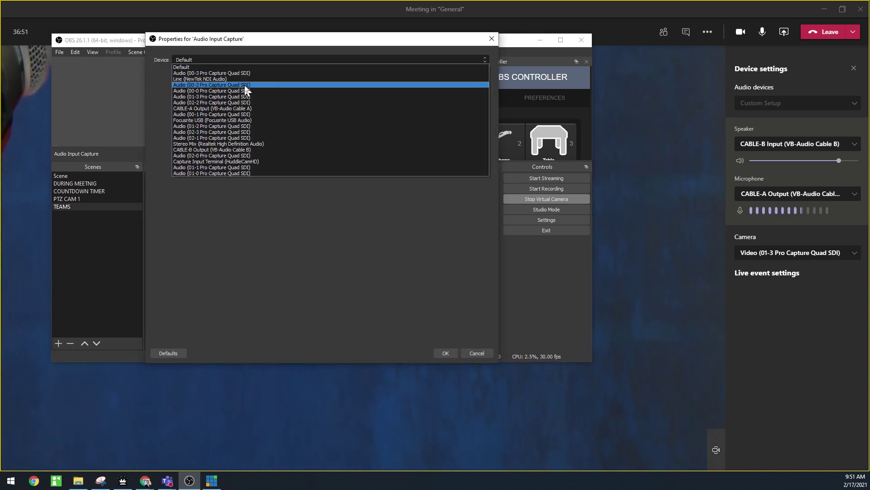
click(257, 149)
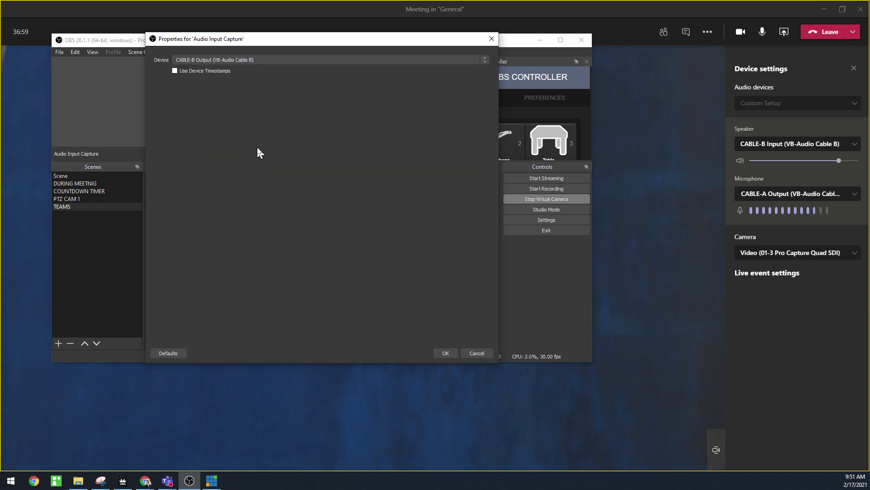
click(446, 353)
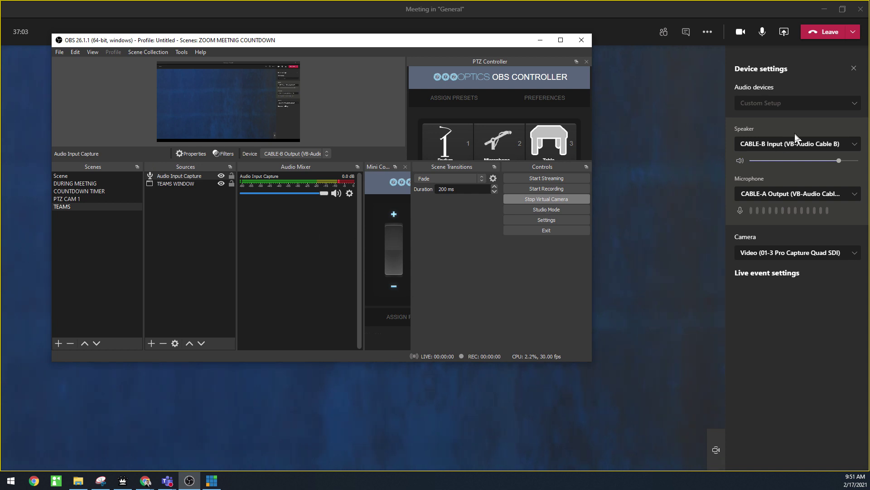
Check the speaker device of the Teams meeting, view the meeting options and close them
click(856, 145)
click(857, 145)
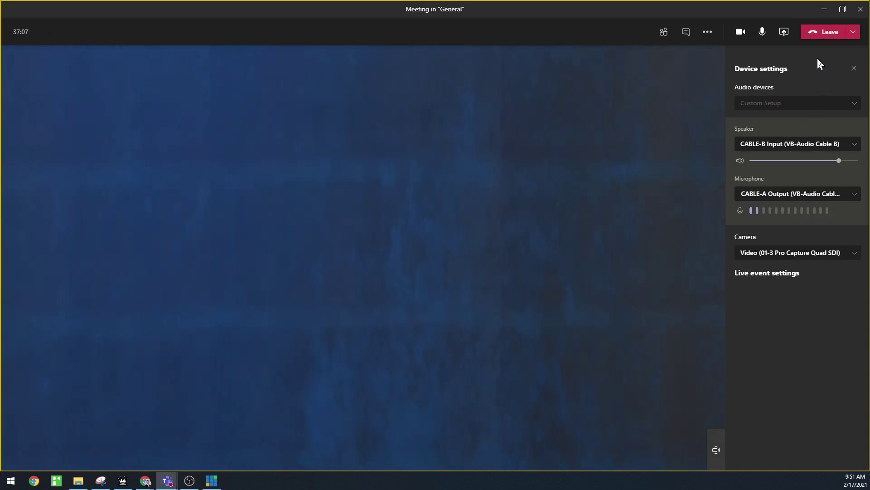
click(708, 32)
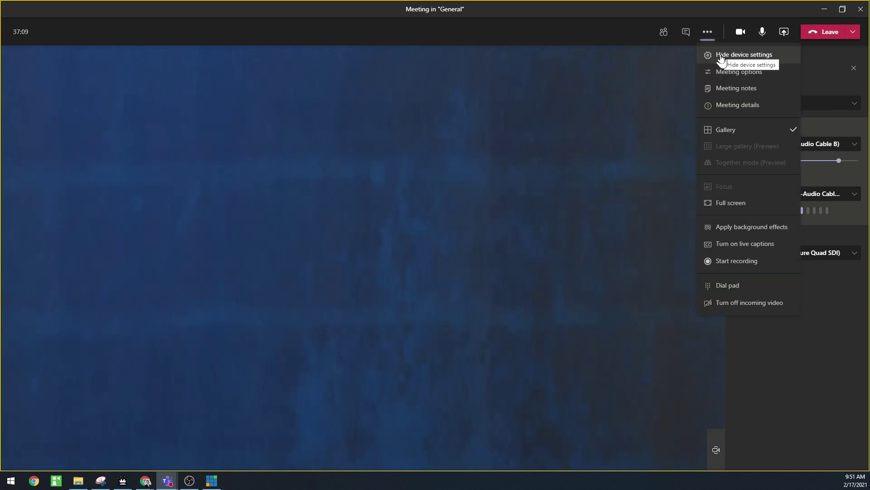
click(756, 74)
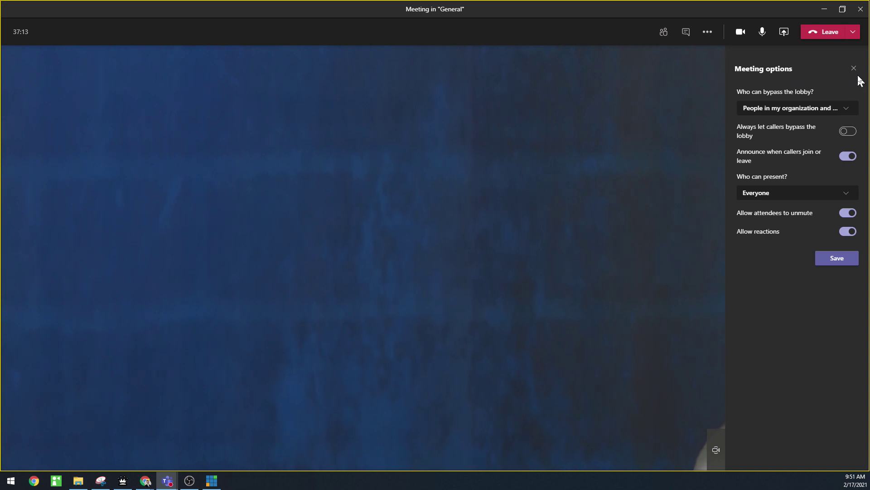
click(854, 68)
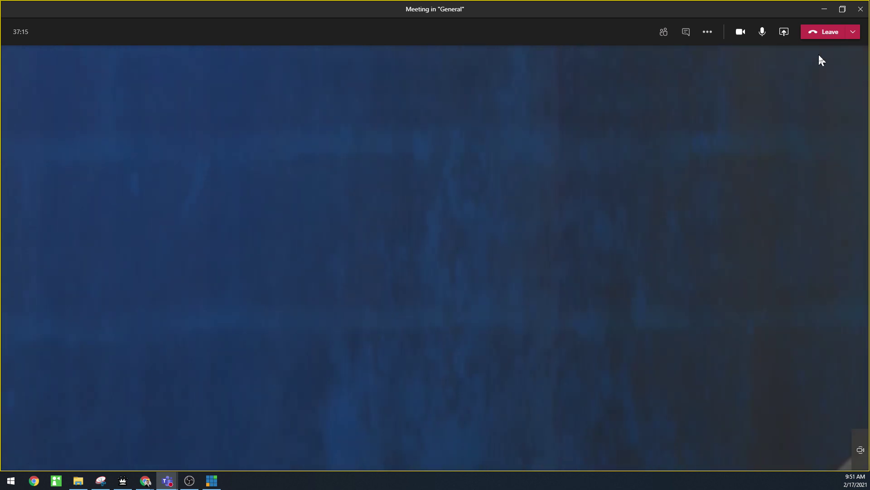
Leave the current meeting and open the device settings for a new meeting in the General channel
click(830, 32)
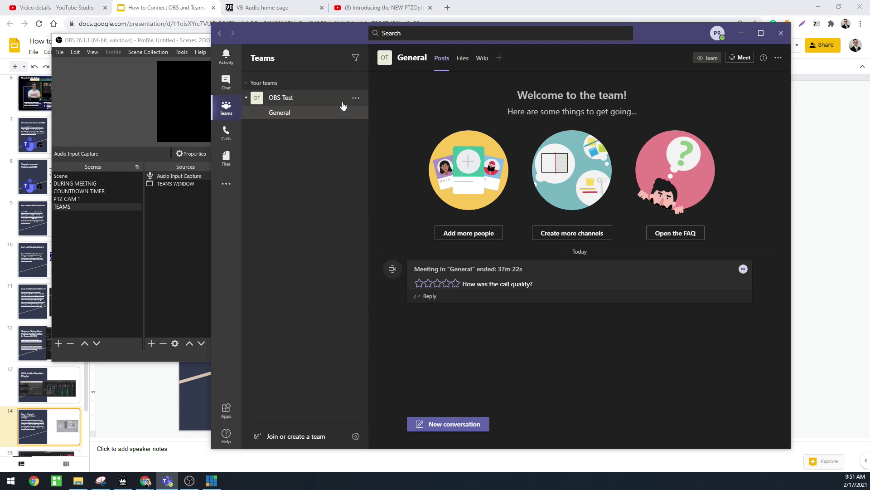
click(740, 58)
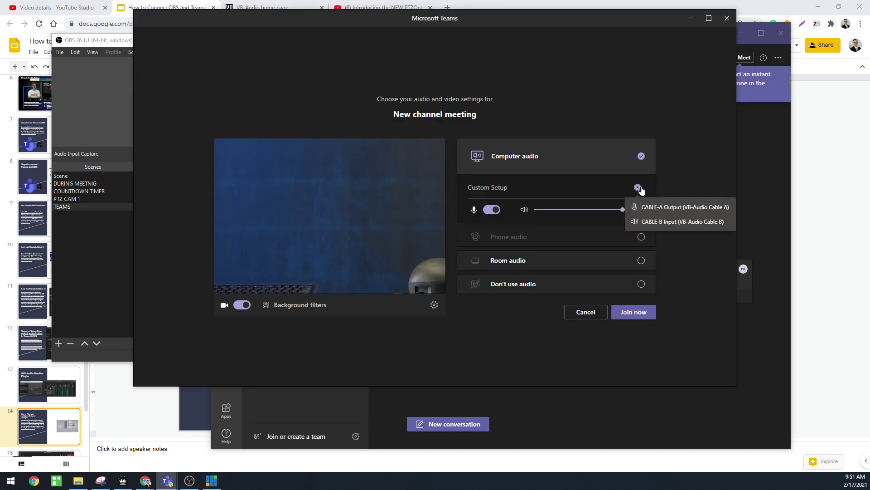
click(637, 187)
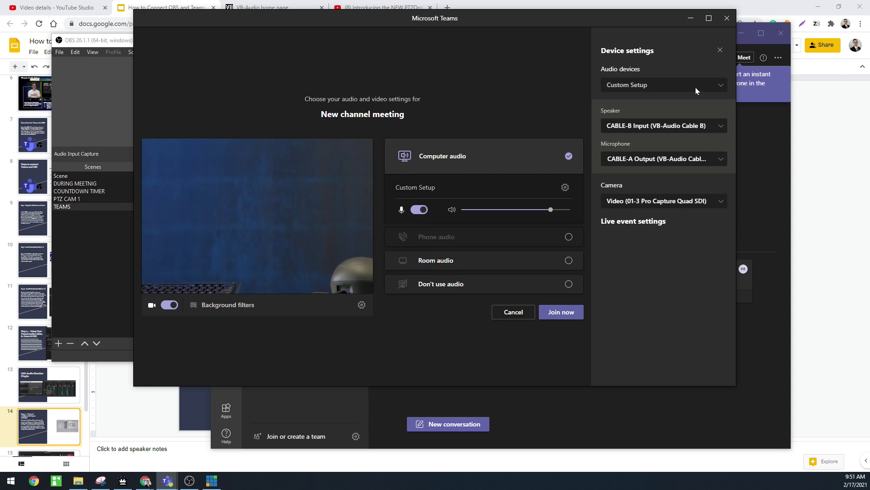
Review the speaker devices available for the new channel meeting, closing and reopening the device settings in between
click(720, 125)
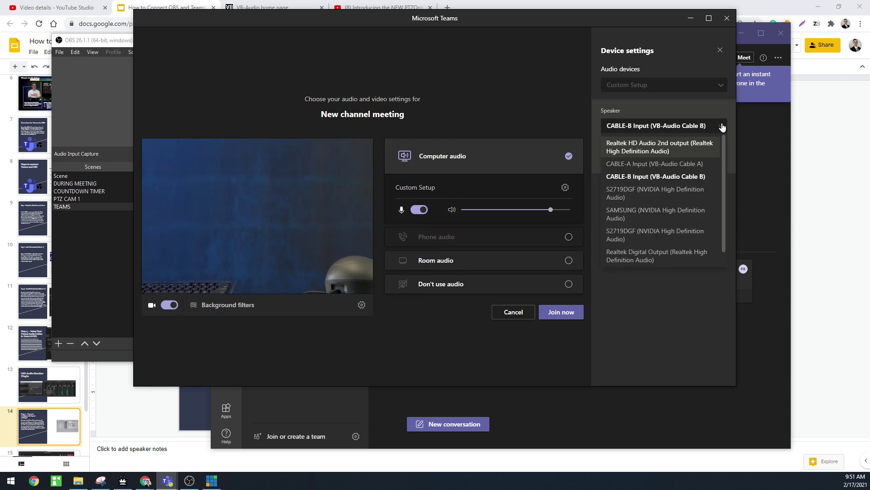
click(721, 124)
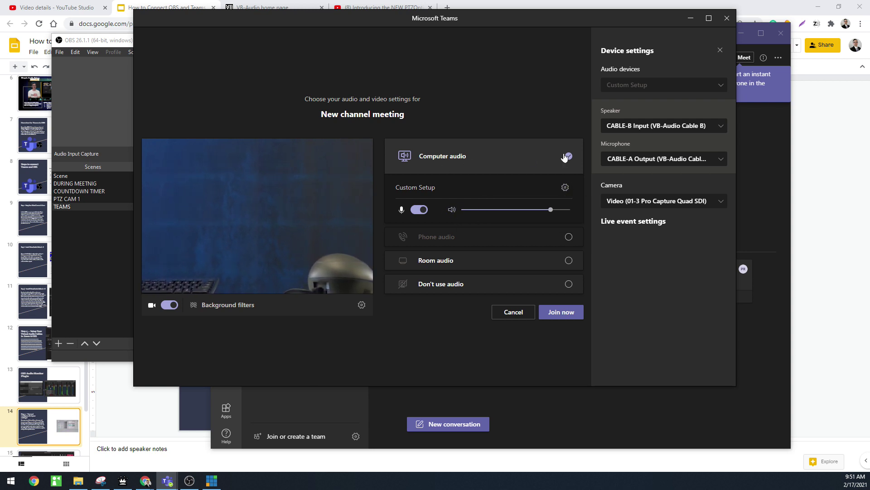
click(565, 187)
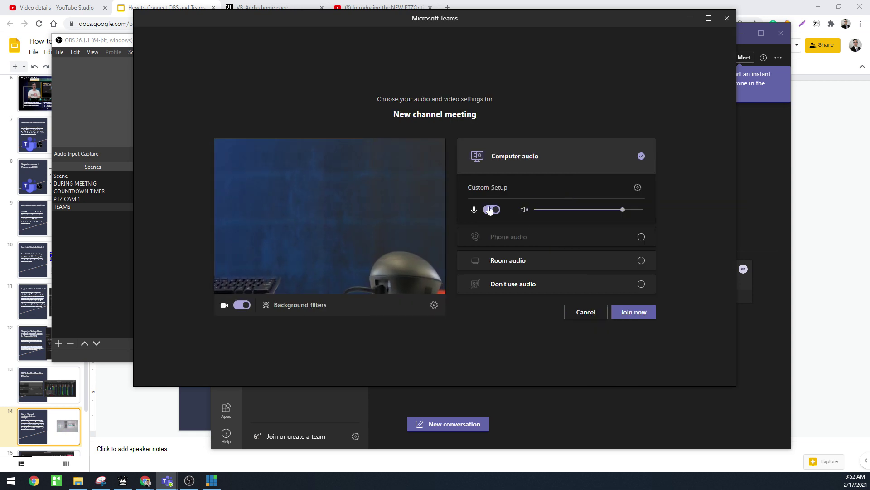
click(637, 188)
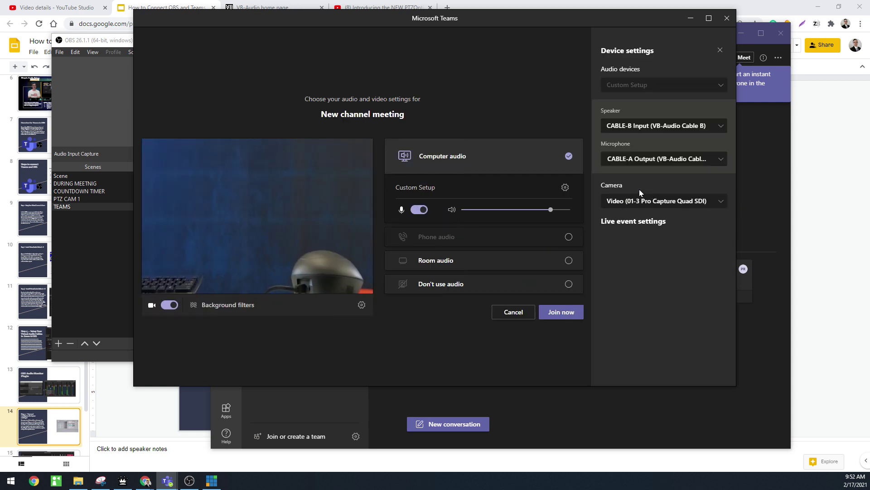
click(680, 127)
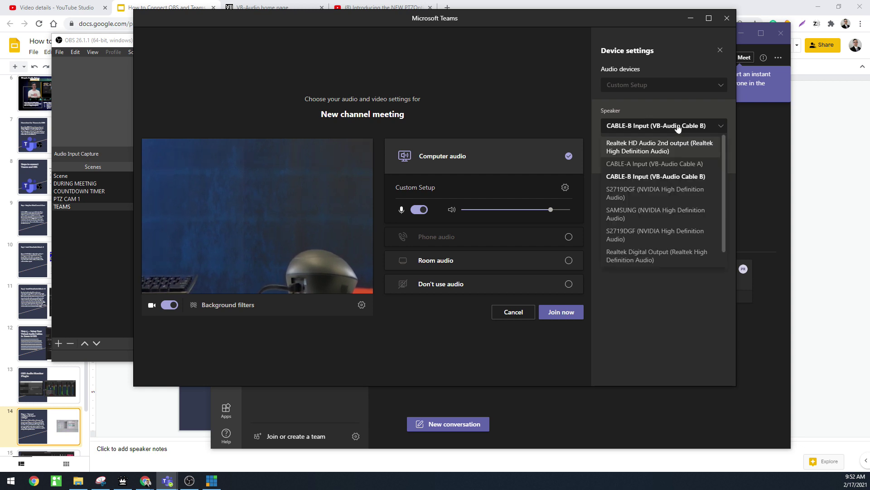
click(680, 127)
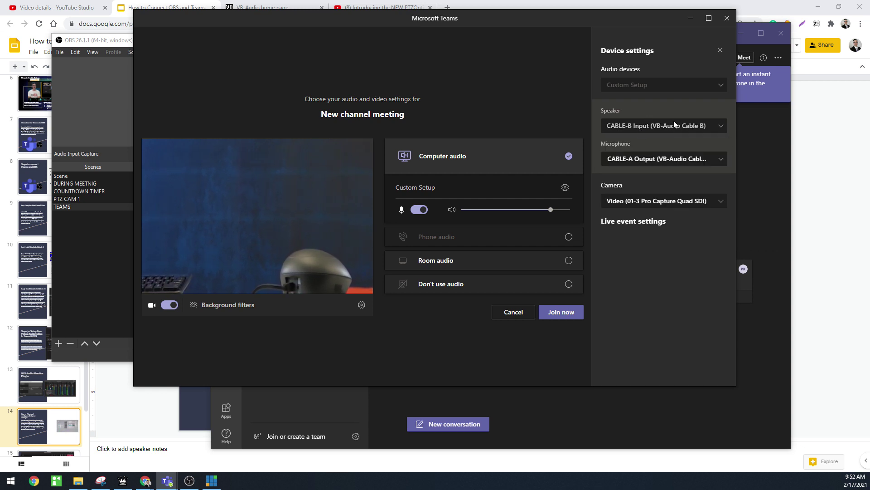
Bring OBS forward, move its window aside to uncover the slide deck, and switch to the Step 5 slide in Google Slides
click(190, 481)
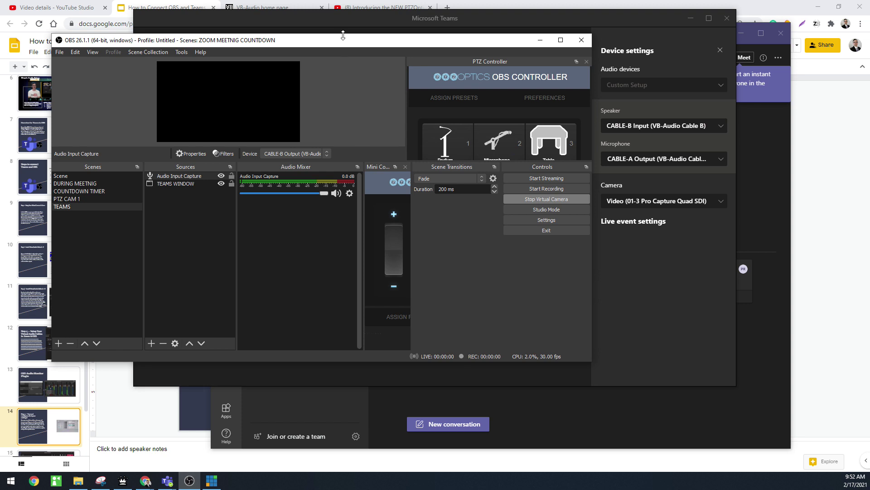
drag(343, 35, 539, 45)
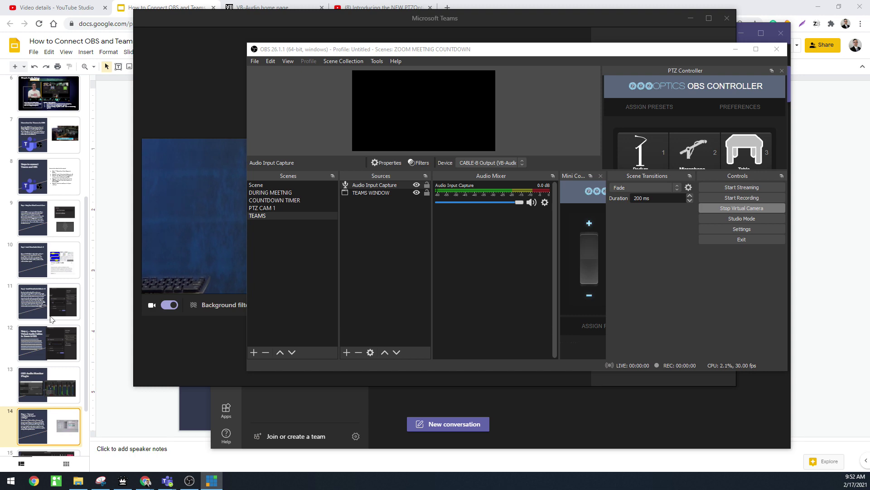
click(51, 319)
click(40, 414)
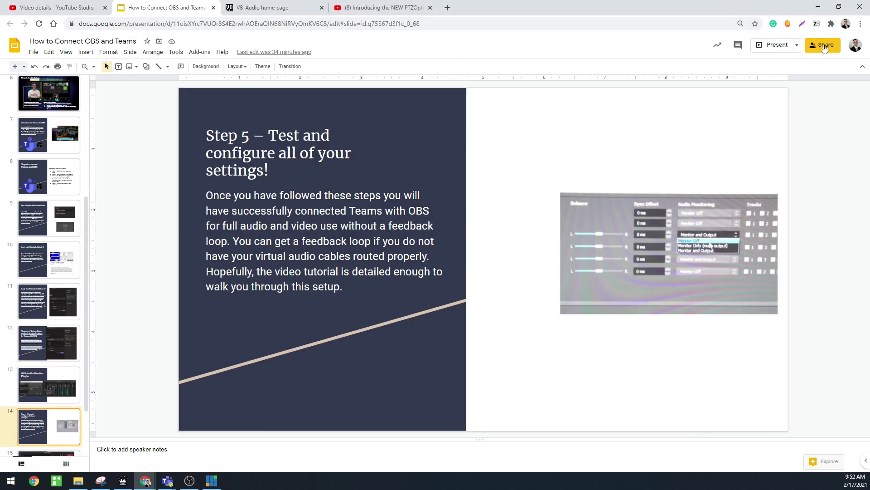
Present the deck from the Step 5 slide and advance to the slide about the free Unofficial Guide to OBS
click(774, 44)
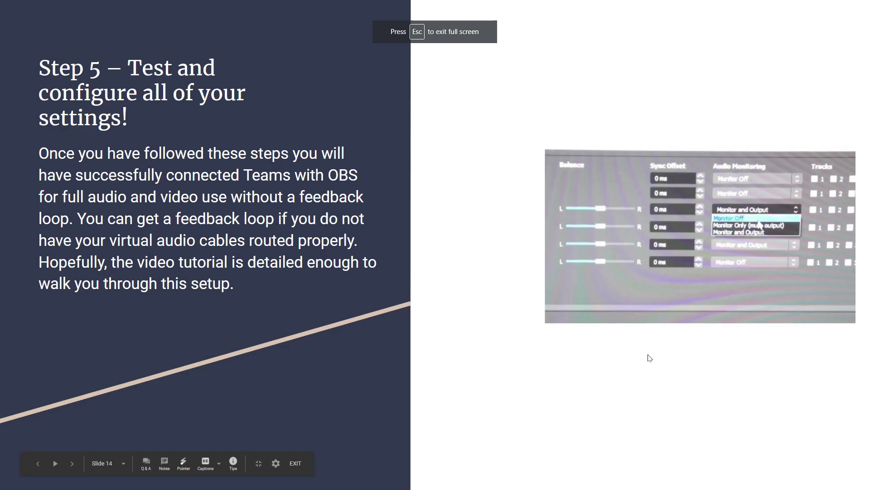
click(582, 320)
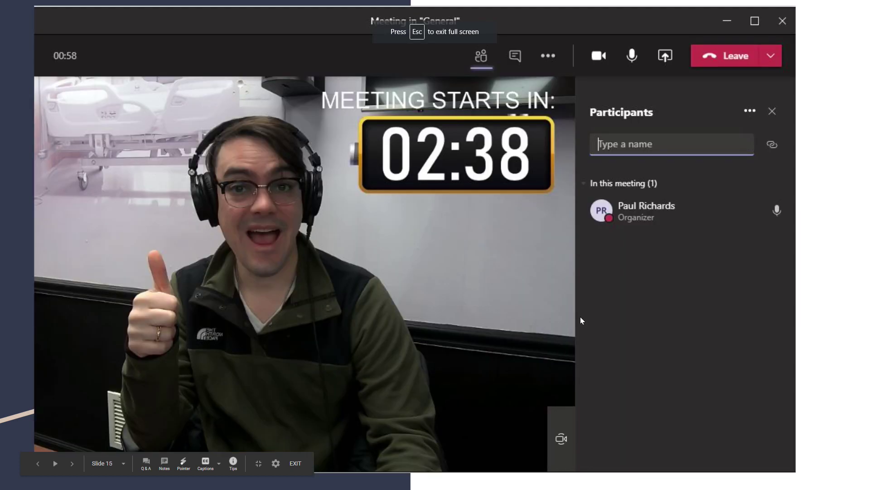
click(449, 254)
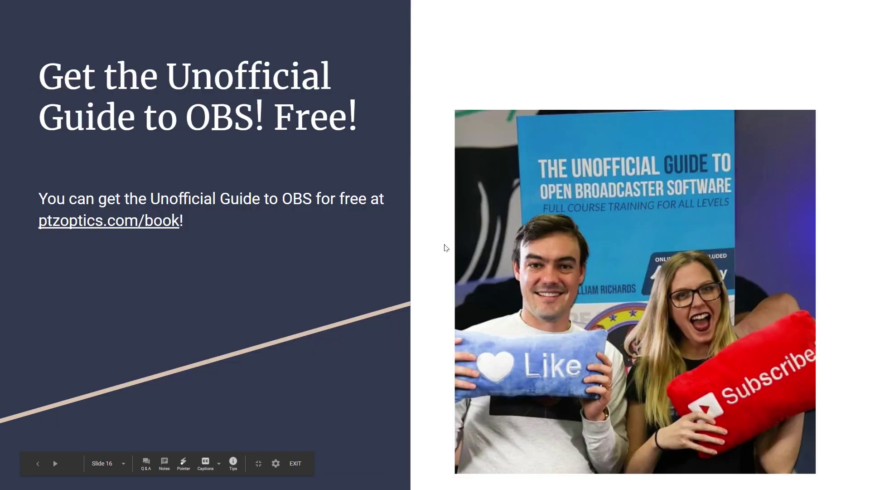